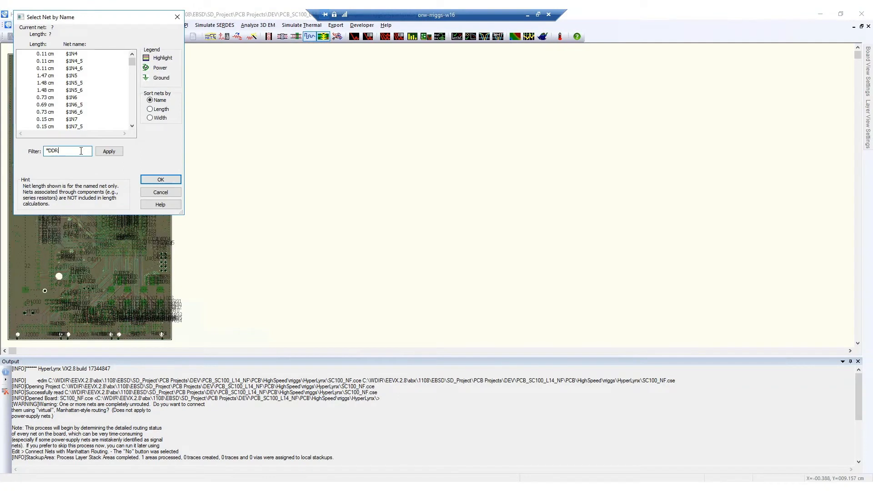
- Filter the net list with *DDR4_* and select the net DDR4_HPS_DQ6
left_click(109, 151)
left_click(132, 126)
scroll(115, 105, "down", 10)
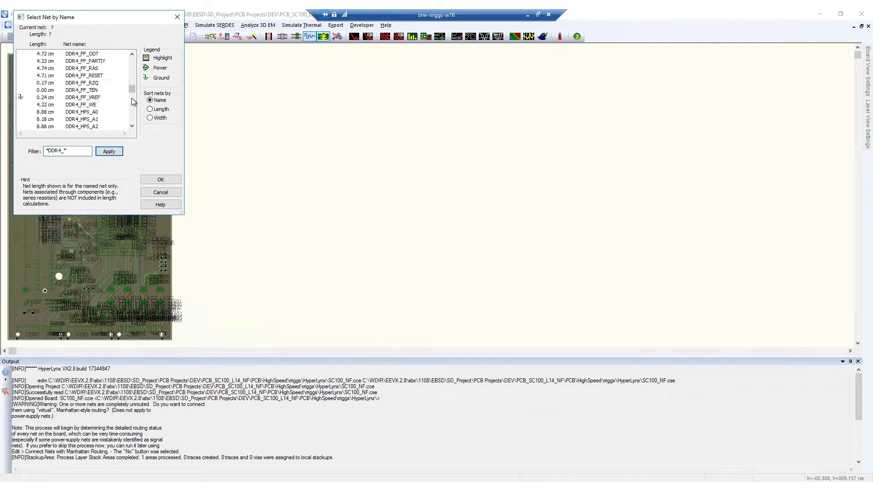
scroll(109, 91, "down", 6)
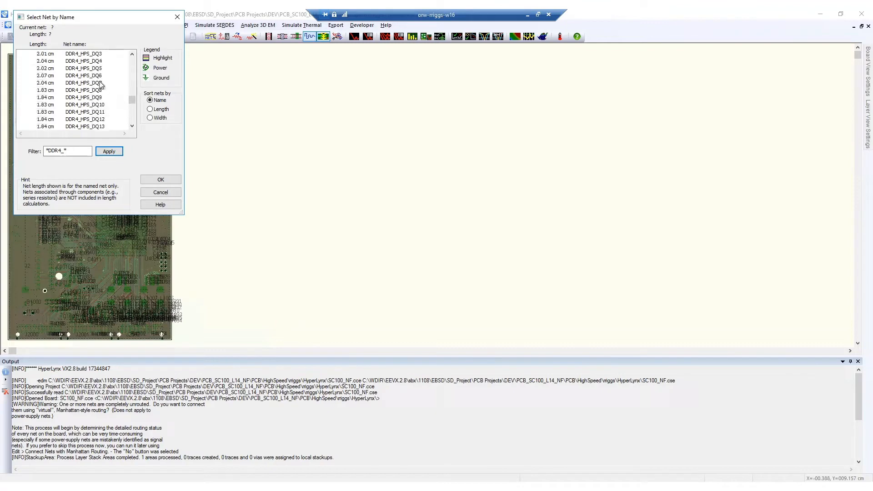
left_click(97, 75)
left_click_drag(172, 21, 374, 69)
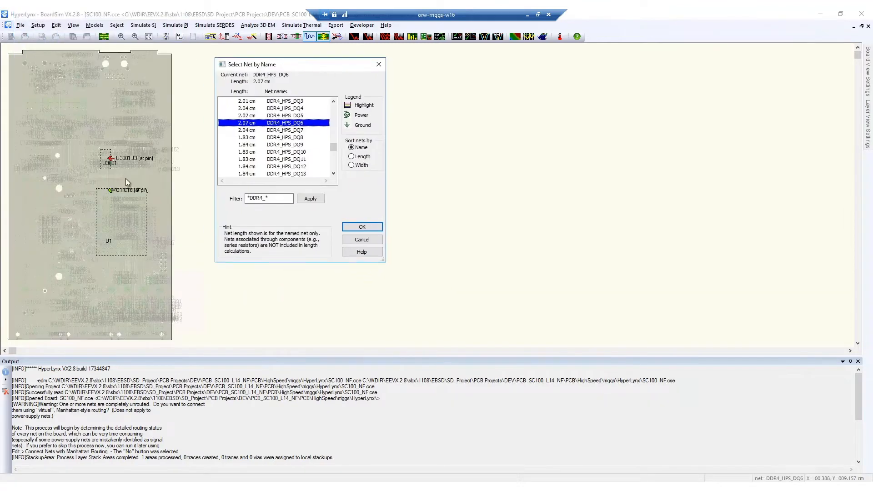
left_click(379, 64)
- Turn off the SC100_NF power-aware SI model so it is not used in SI simulation
scroll(100, 169, "up", 1)
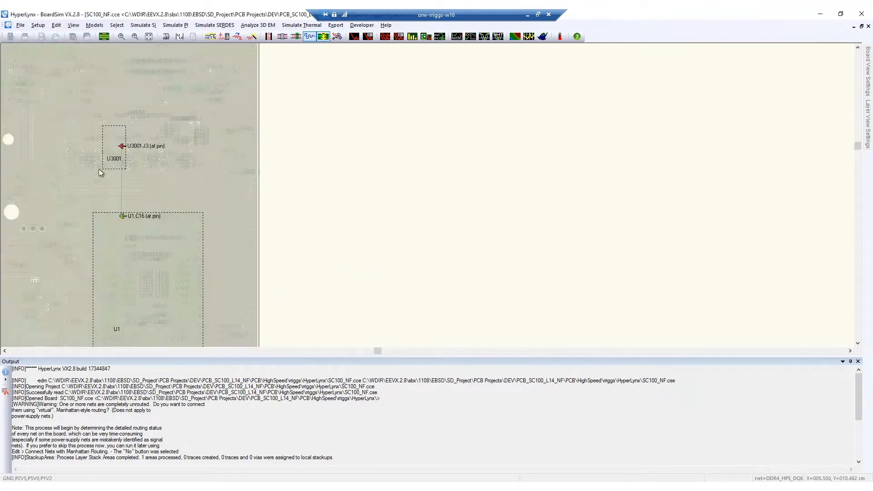
scroll(110, 165, "up", 2)
left_click(258, 25)
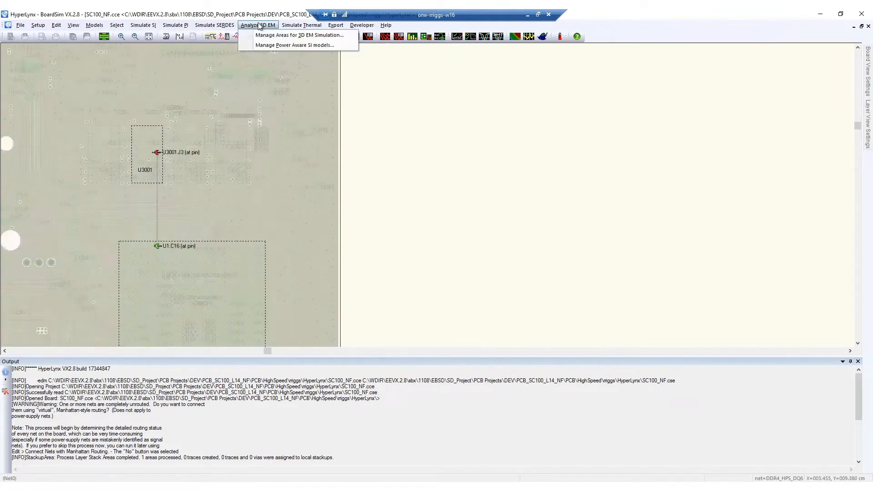
left_click(342, 45)
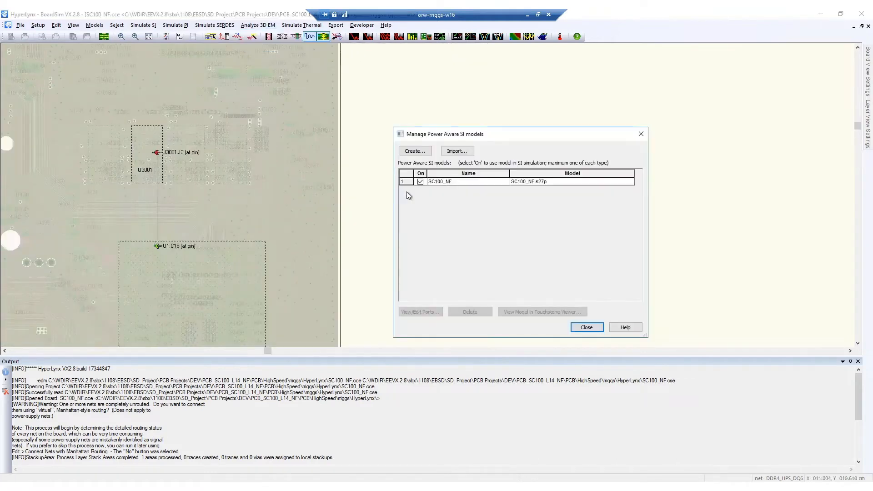
left_click(422, 182)
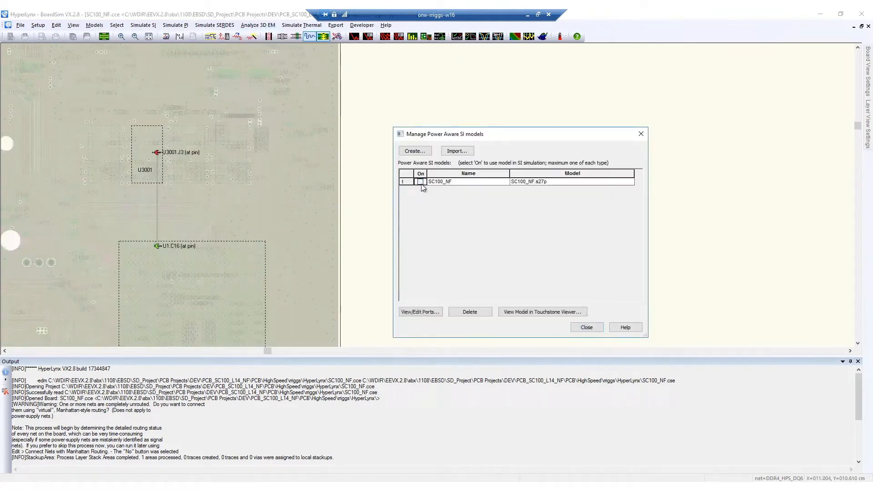
left_click(588, 328)
- Set up the interactive simulation with a manual duration of 10 ns, per-net/pin stimulus and waveform plotting turned off
left_click(354, 37)
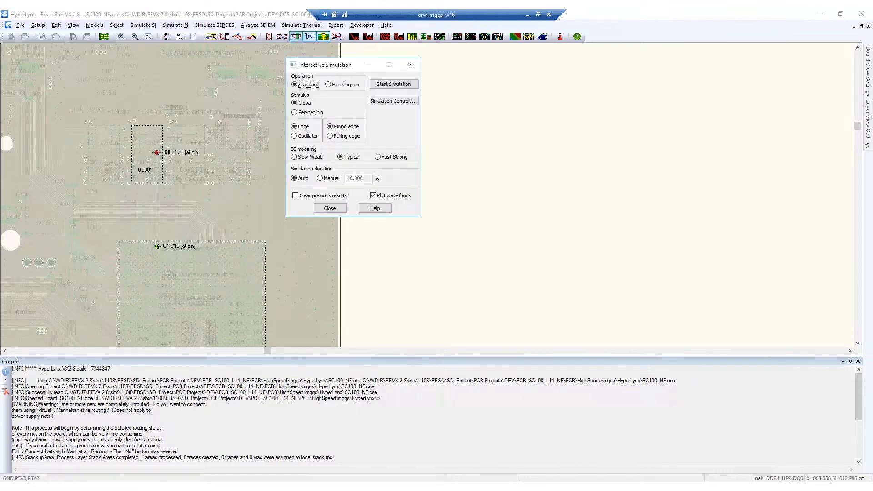
left_click(322, 180)
left_click(373, 196)
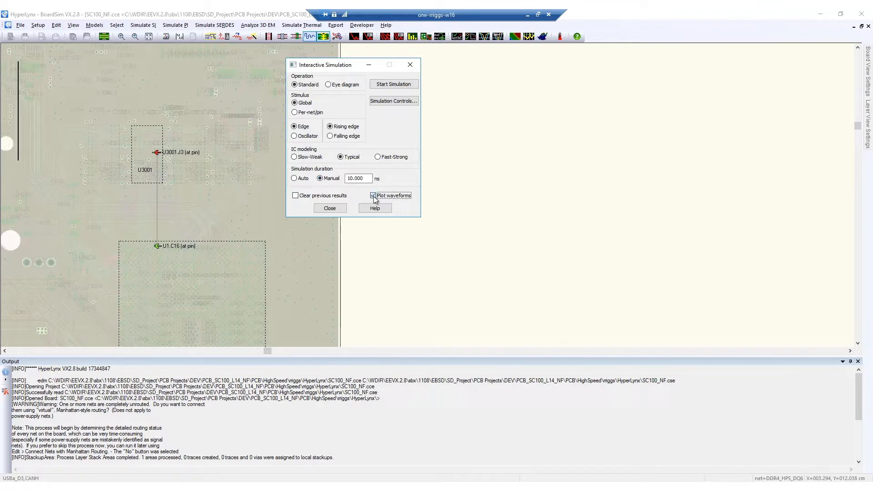
left_click(296, 113)
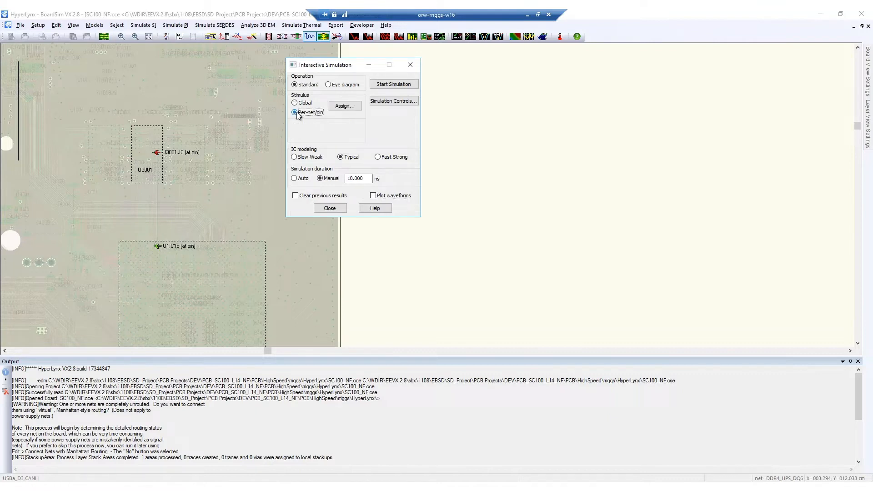
- Include pin and die waveforms in the simulation controls and start the simulation
left_click(408, 102)
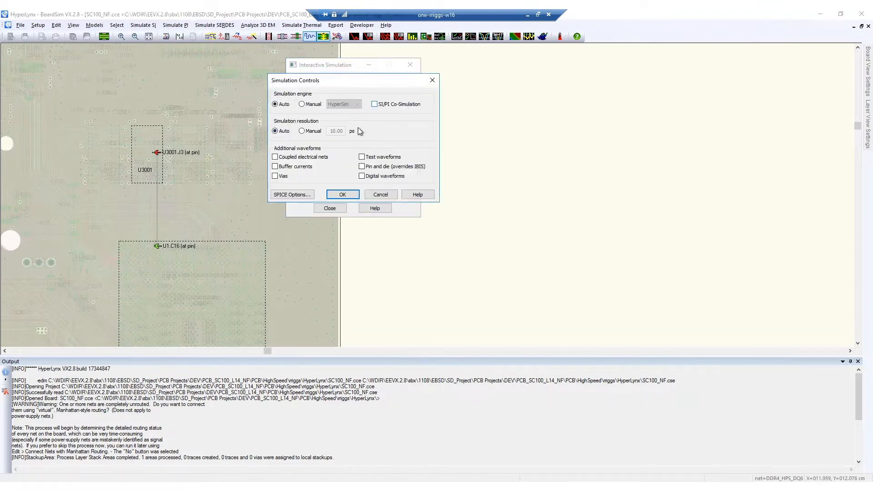
left_click(391, 168)
left_click(349, 198)
left_click(396, 85)
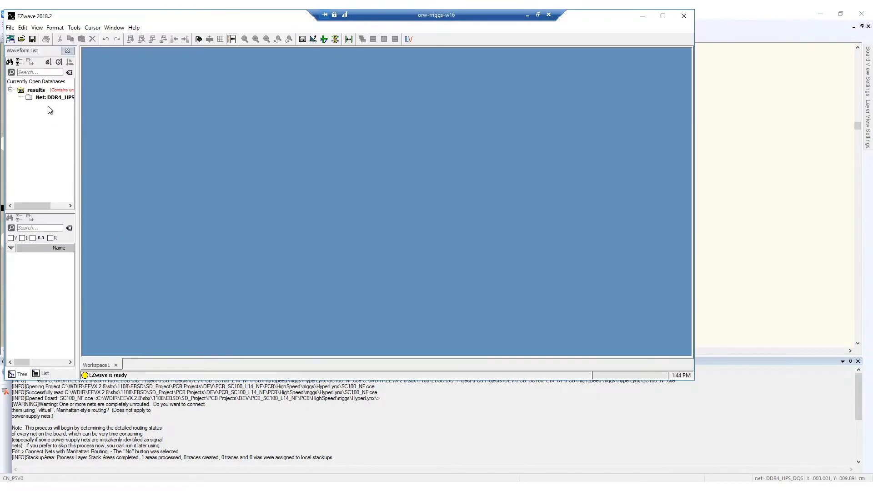
- Plot the V(U3001.J3_die) waveform from the first results set in EZwave and enlarge the plot to fill the workspace
left_click(49, 96)
double_click(50, 299)
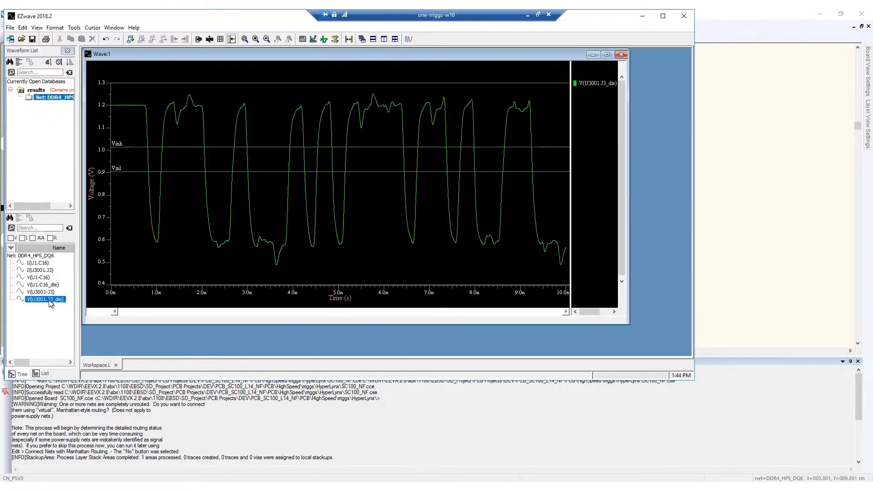
left_click(607, 54)
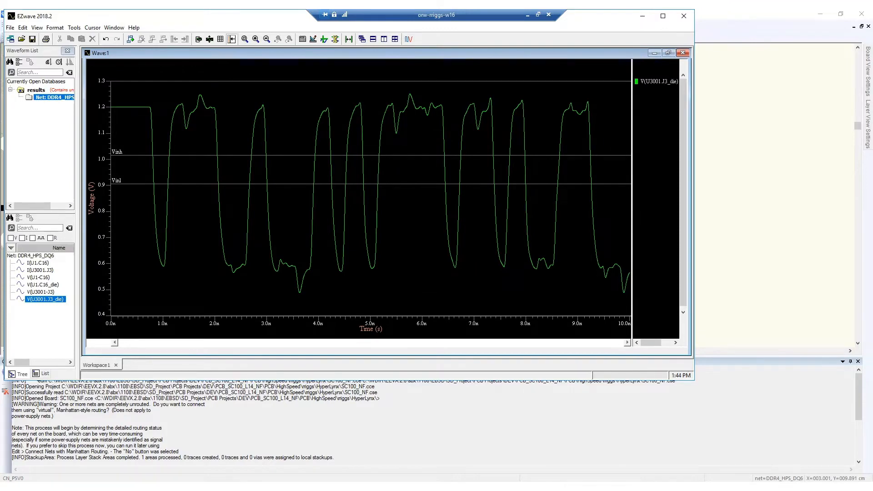
- Return to HyperLynx and include trace to area fill coupling in the coupling settings
left_click(642, 16)
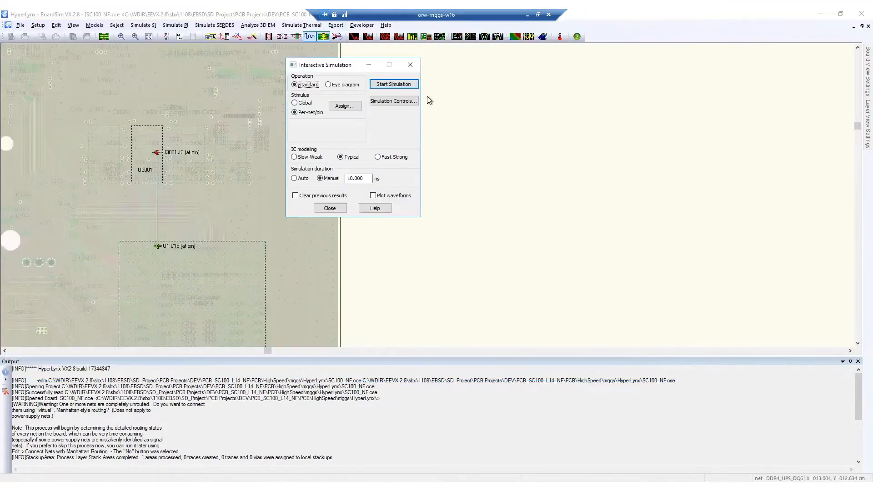
left_click(369, 65)
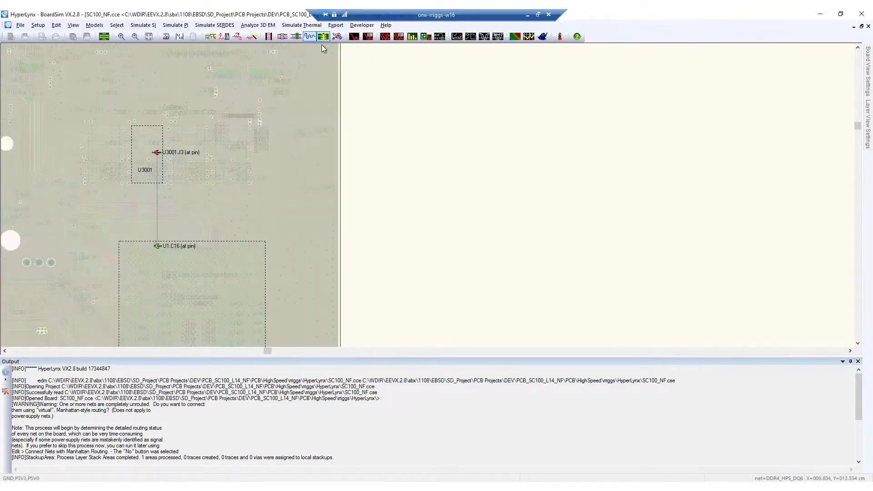
left_click(294, 38)
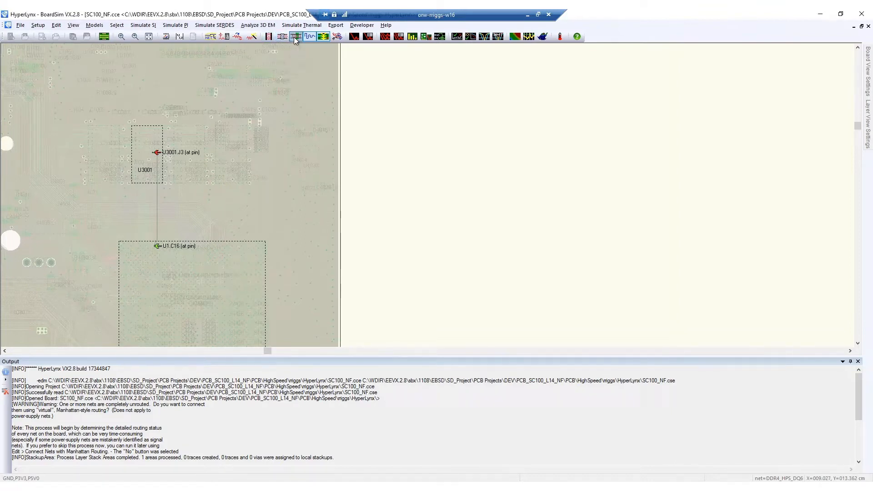
left_click(45, 27)
left_click(81, 104)
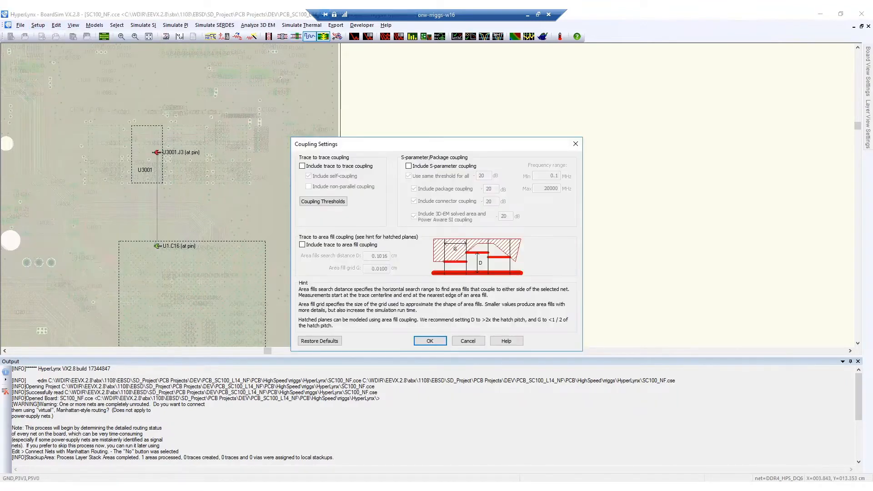
left_click(302, 244)
left_click(430, 342)
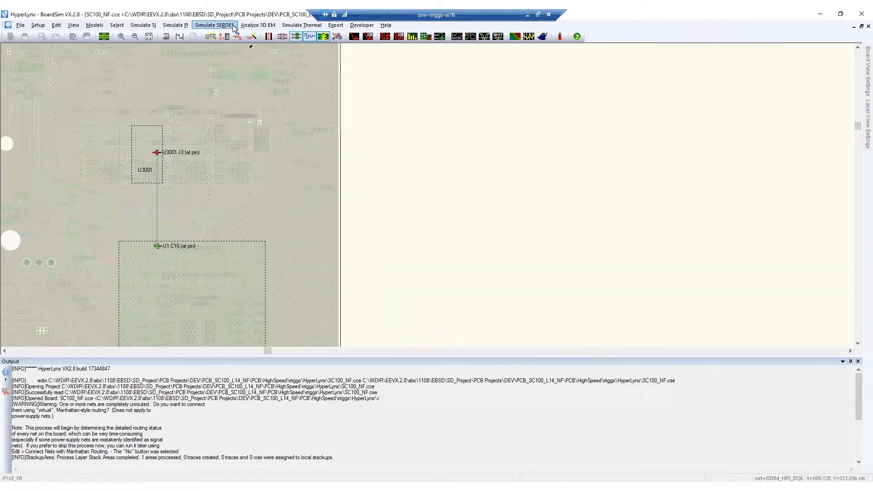
- Rerun the interactive simulation and plot V(U3001.J3_die) from results_2 in EZwave
left_click(354, 37)
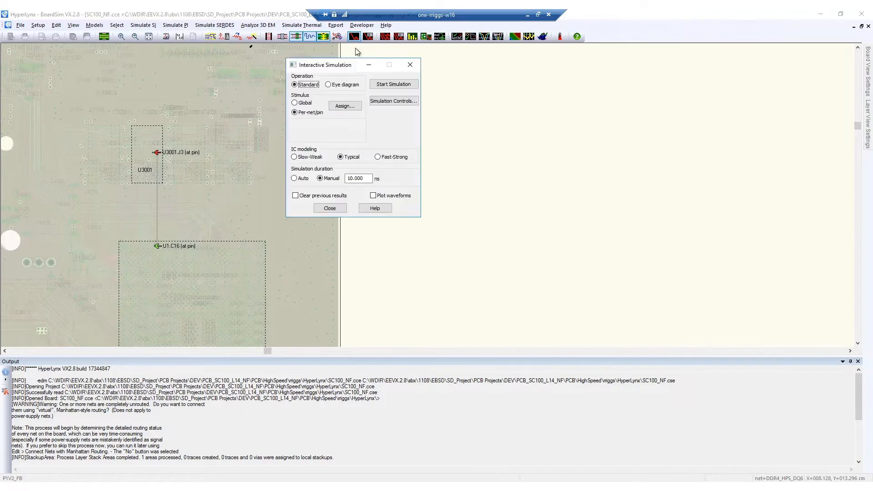
left_click(394, 86)
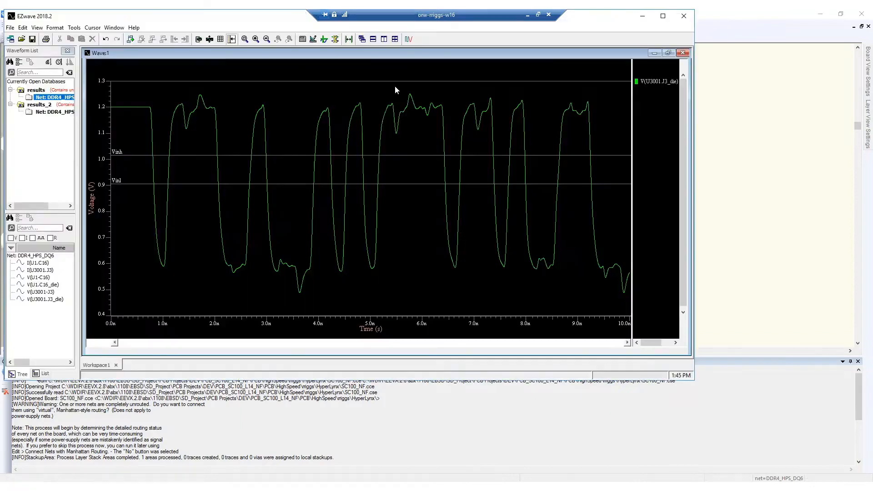
left_click(66, 113)
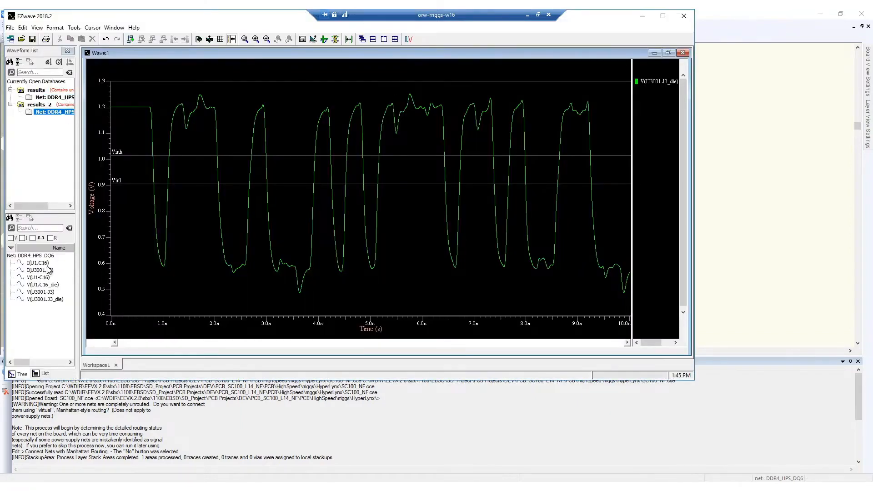
double_click(49, 299)
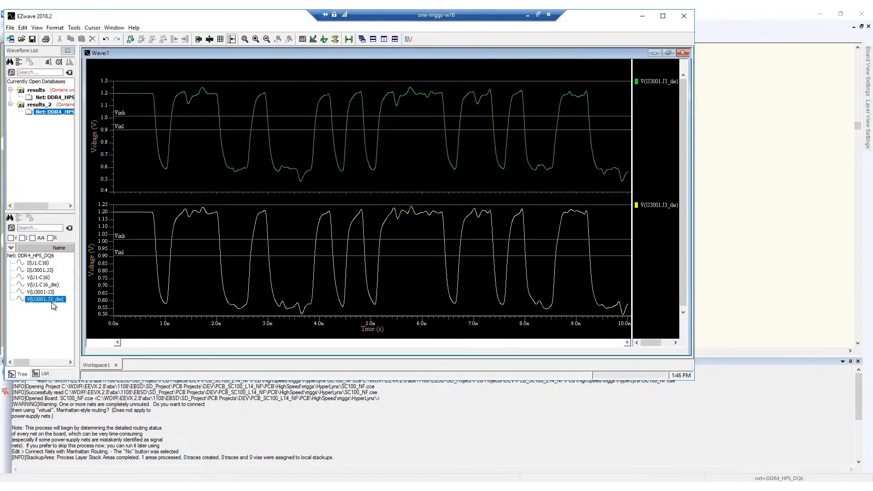
- Remove the separate results_2 plot and overlay its V(U3001.J3_die) waveform on the first trace for a close comparison
right_click(142, 213)
left_click(165, 392)
left_click_drag(45, 300, 203, 209)
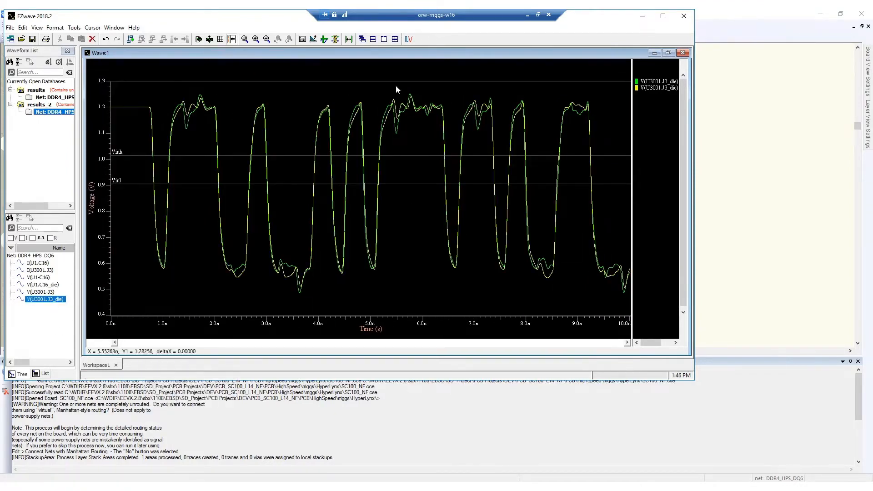
scroll(372, 90, "up", 2)
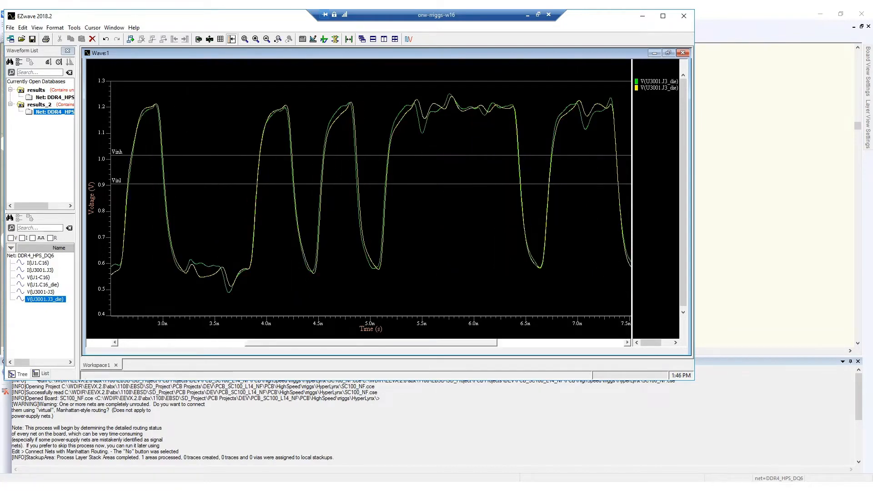
- Return to HyperLynx, enable trace-to-trace coupling and review its geometric coupling thresholds, accepting the settings
left_click(643, 15)
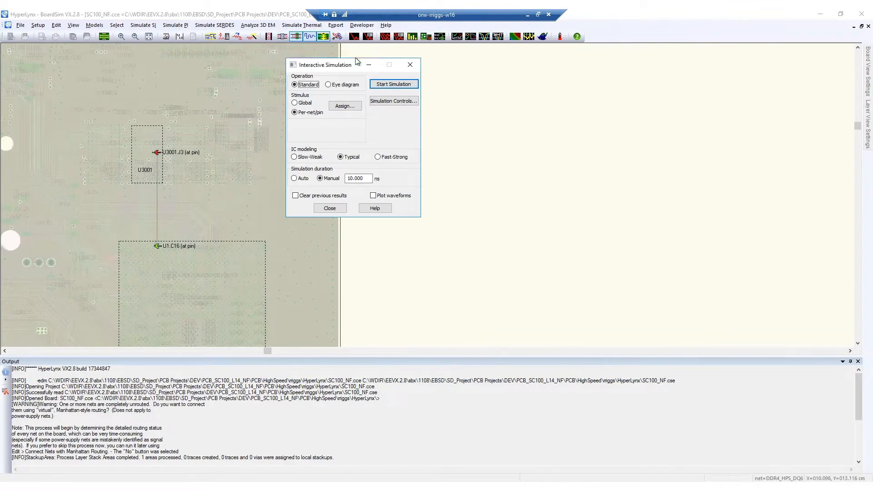
left_click(369, 65)
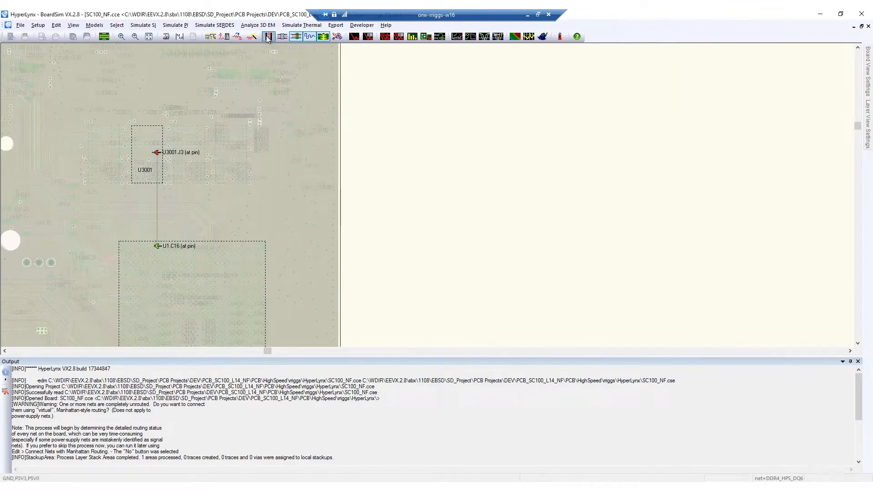
left_click(38, 26)
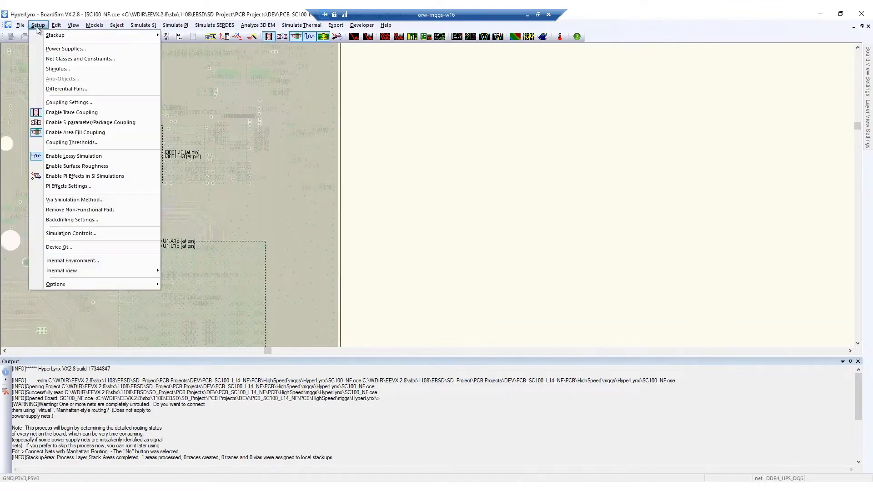
left_click(68, 103)
left_click(316, 203)
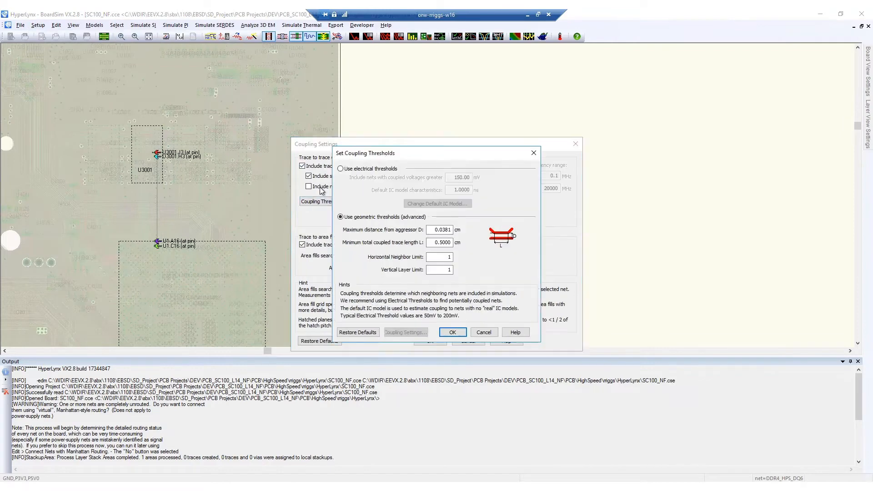
left_click(453, 334)
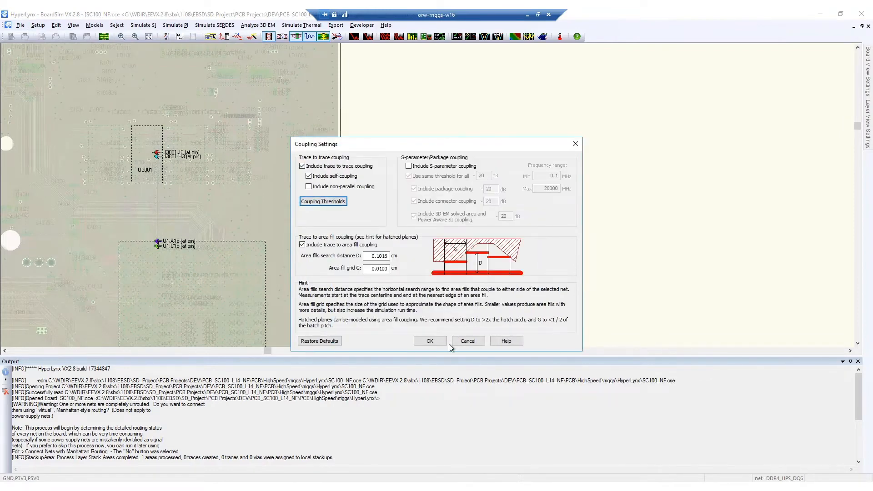
left_click(443, 342)
- Inspect the coupled traces along DDR4_HPS_DQ6 and rerun the interactive simulation
scroll(154, 201, "up", 5)
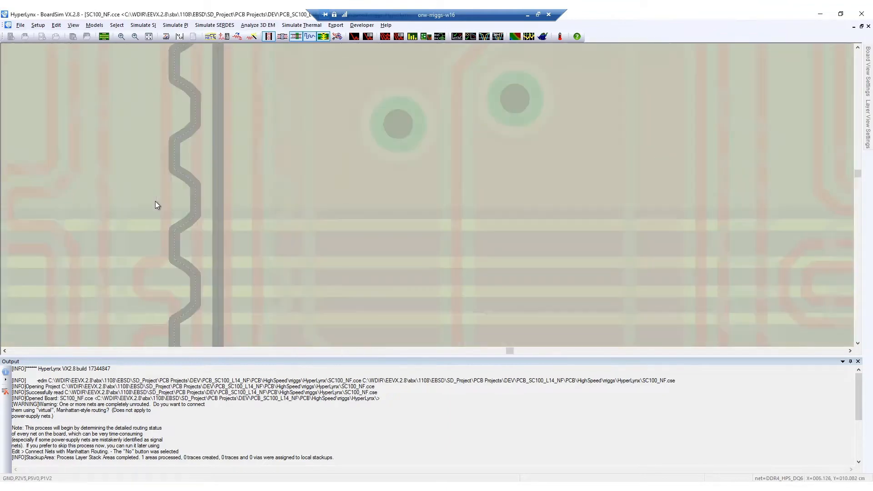
scroll(155, 201, "down", 3)
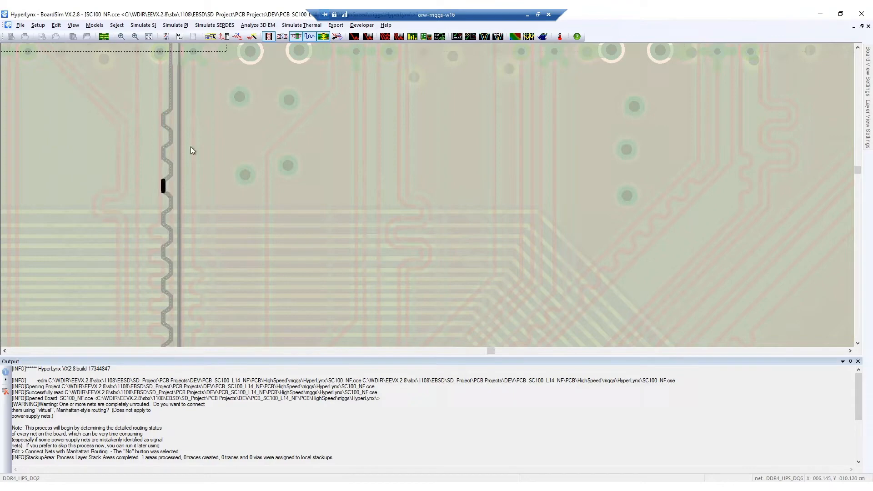
left_click(273, 39)
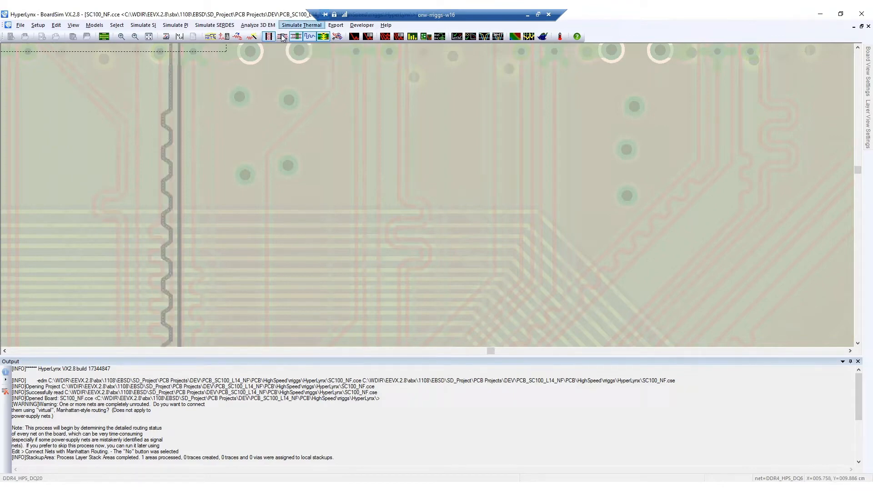
left_click(308, 39)
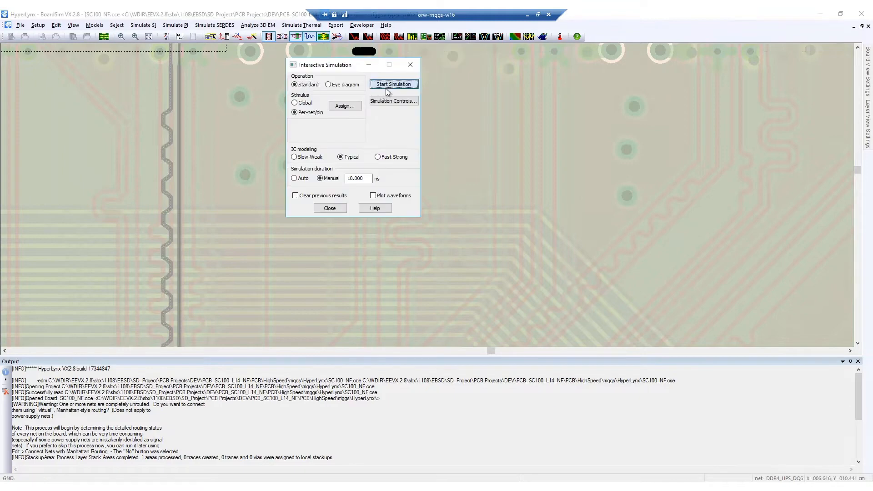
left_click(386, 88)
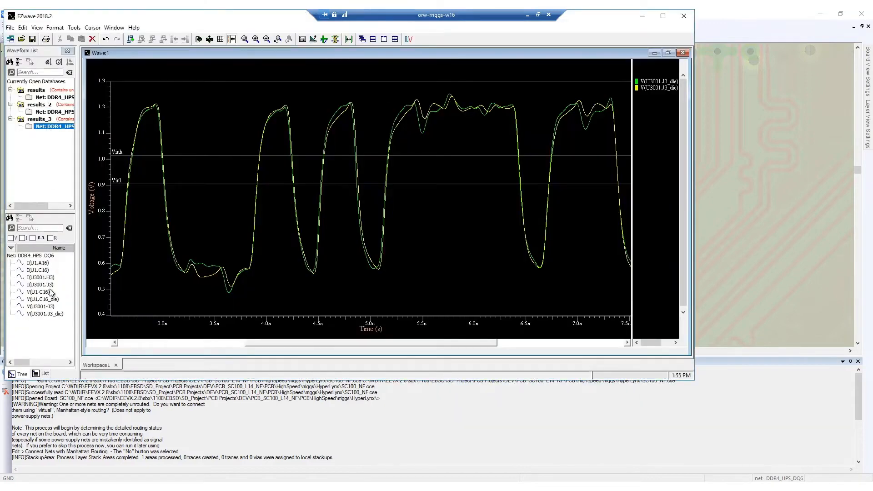
- Overlay V(U3001.J3_die) from results_3 on the existing waveforms and magnify the peaks between about 6.9 and 7.45 ns for comparison
mouse_move(45, 314)
left_mouse_down()
mouse_move(182, 264)
mouse_move(225, 233)
left_mouse_up()
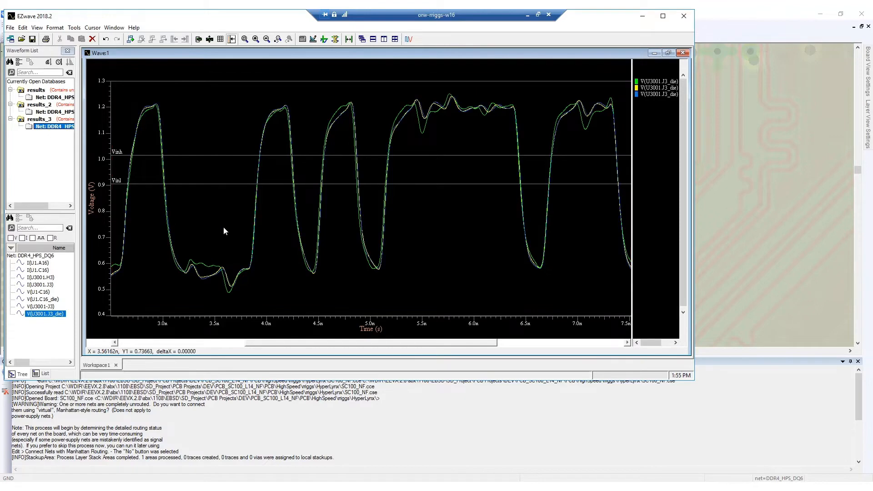
left_click(266, 39)
left_click_drag(468, 89, 497, 120)
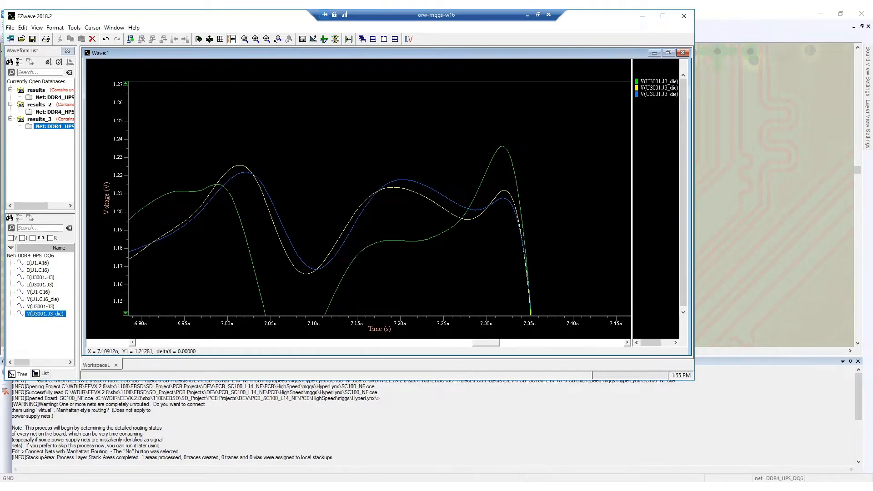
- Return to HyperLynx, dismiss the Interactive Simulation dialog and switch on the SC100_NF power-aware SI model
key("alt+Tab")
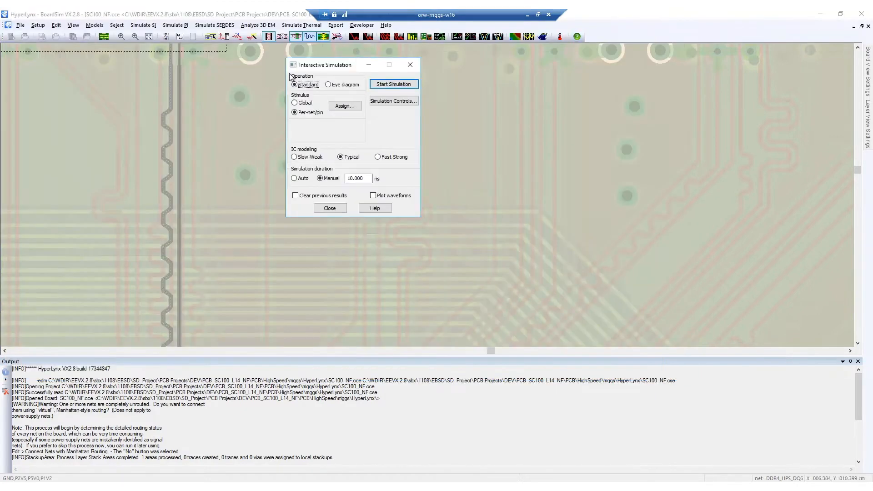
left_click(411, 66)
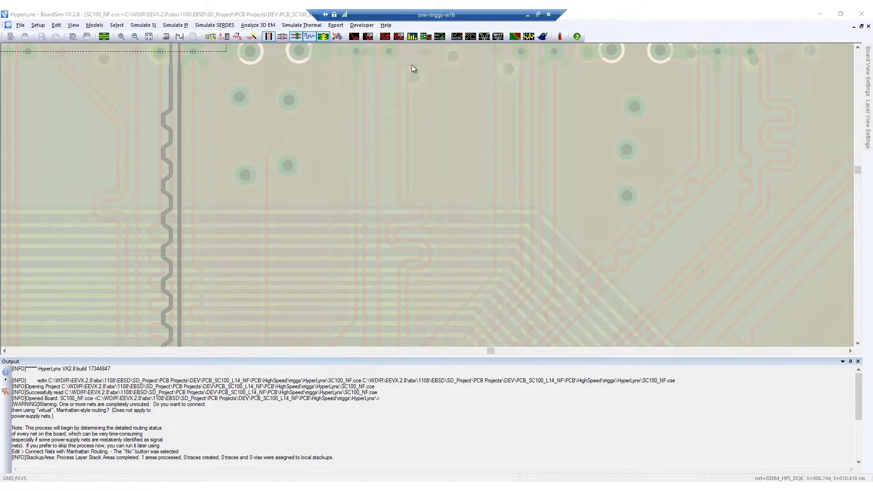
left_click(277, 27)
left_click(279, 43)
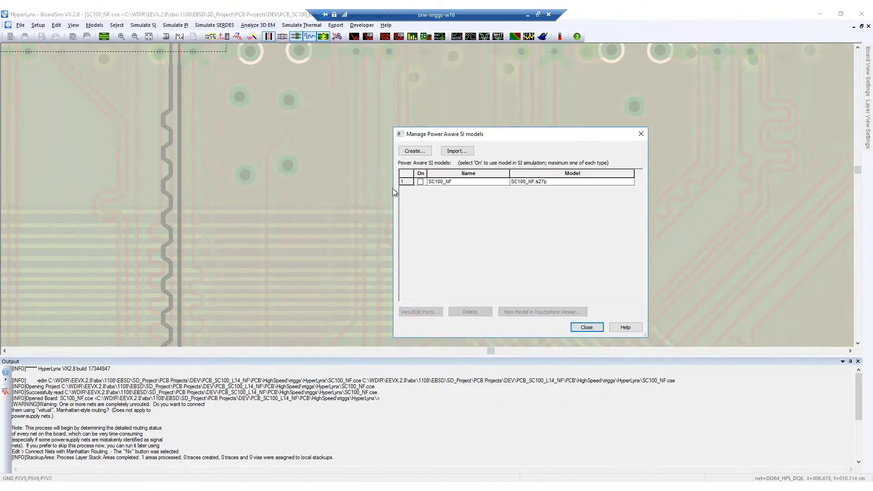
left_click(421, 182)
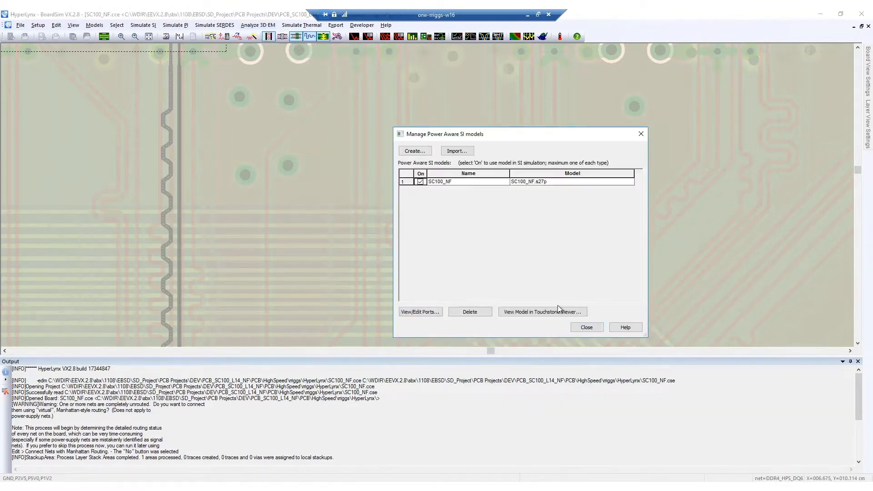
left_click(585, 328)
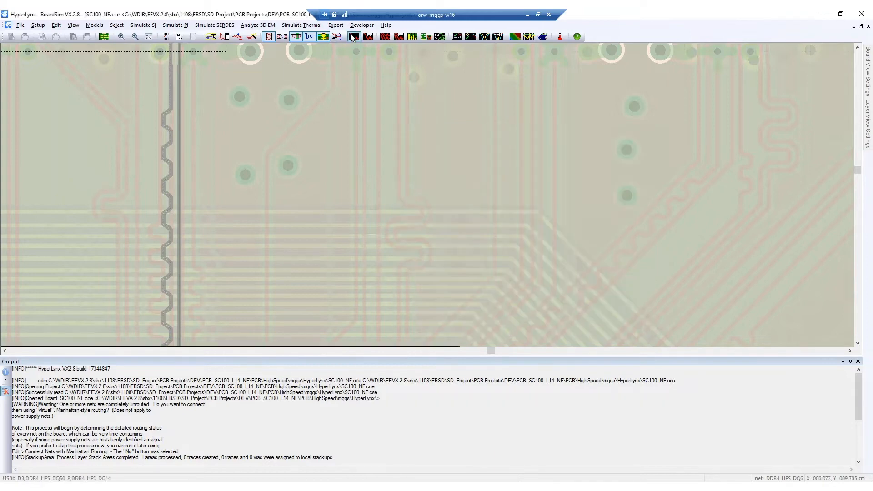
- Rerun the interactive simulation and overlay V(U3001.J3_die) from results_4 on the earlier waveforms
left_click(310, 37)
left_click(391, 85)
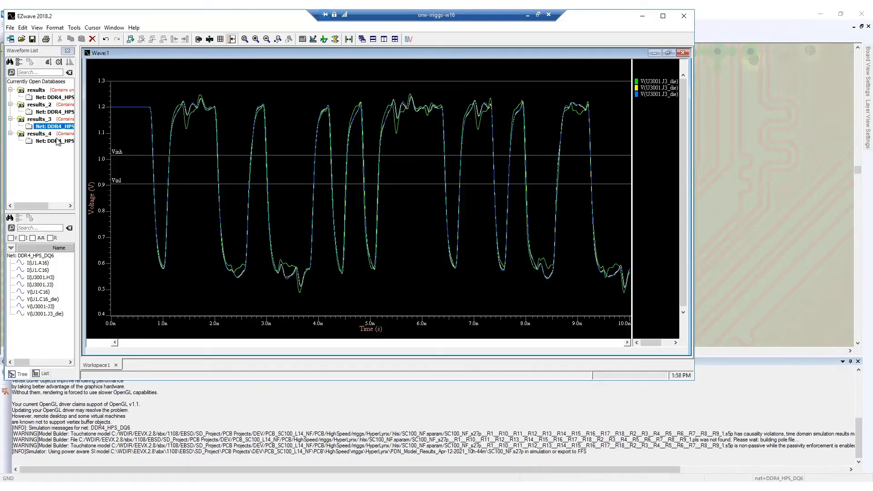
left_click(58, 141)
mouse_move(45, 314)
left_mouse_down()
mouse_move(205, 273)
mouse_move(220, 260)
left_mouse_up()
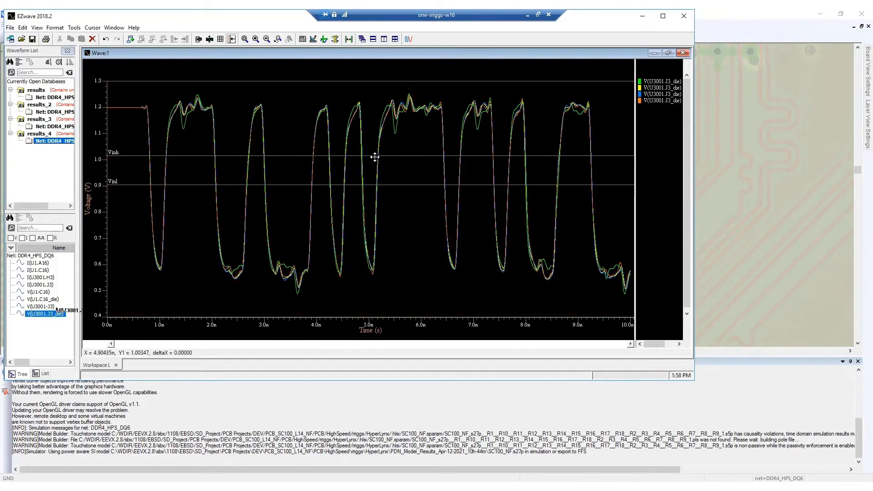
- Compare the four overlaid die waveforms close up between about 5.0 and 6.6 ns in a maximized EZwave window
left_click(256, 40)
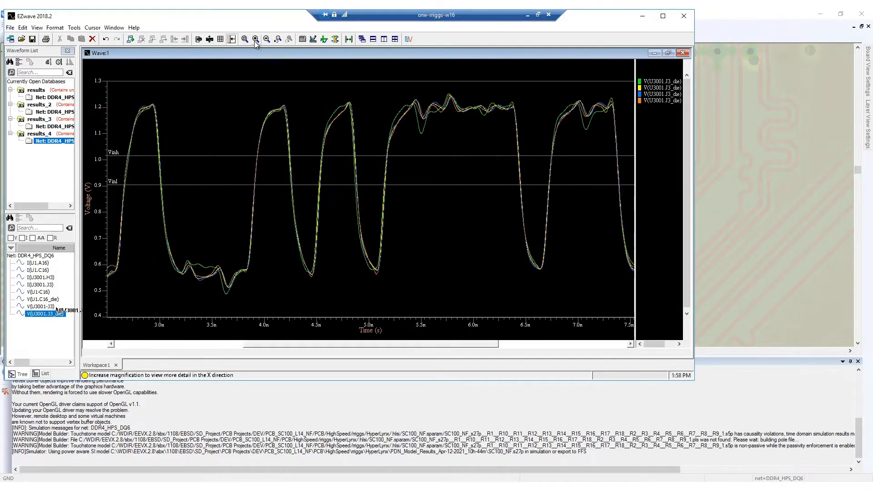
left_click_drag(358, 81, 539, 140)
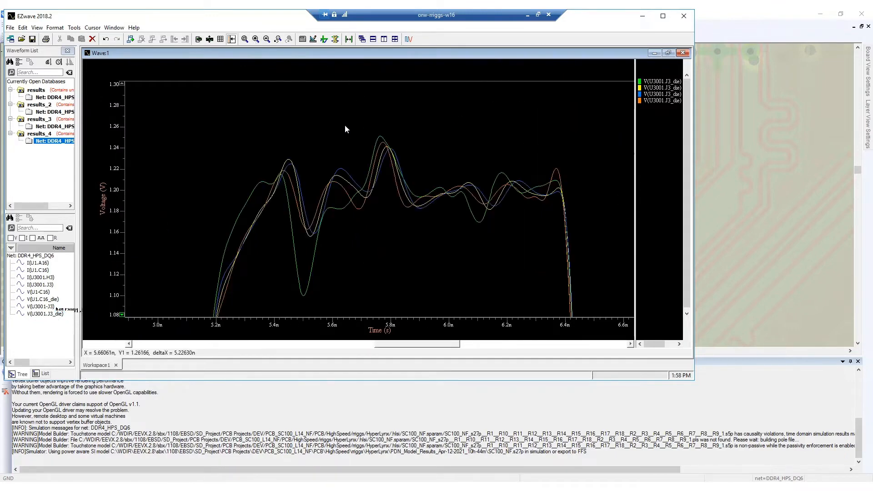
left_click(663, 16)
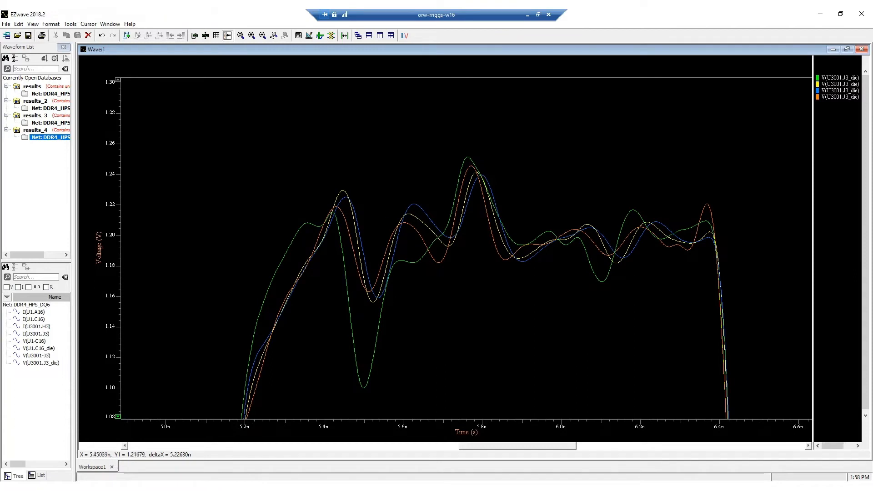
- Return to HyperLynx, start the DDRx Batch-Mode Wizard and import the setup file SC100_NF_byteLane0.ddr
left_click(820, 13)
left_click(417, 61)
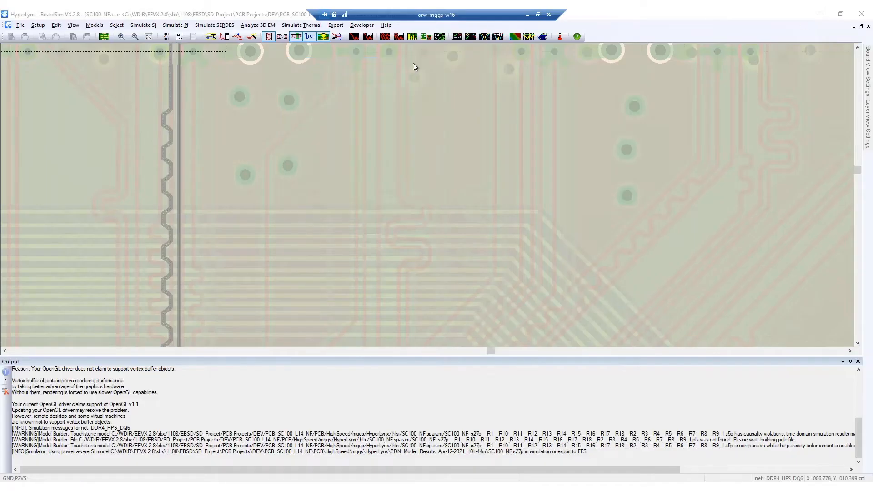
left_click(150, 26)
left_click(151, 77)
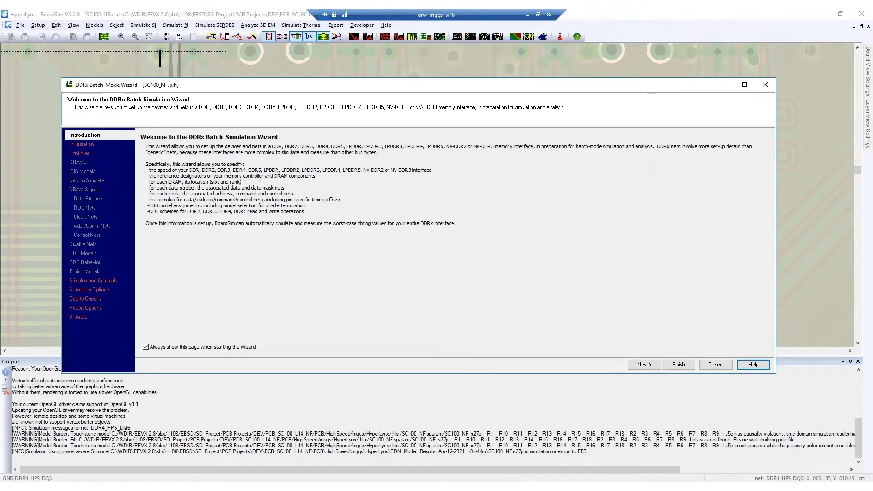
left_click(645, 364)
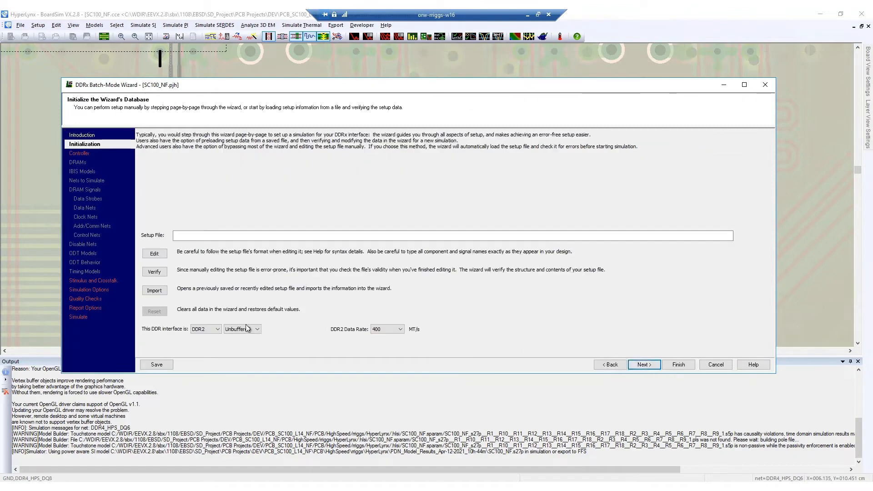
left_click(155, 290)
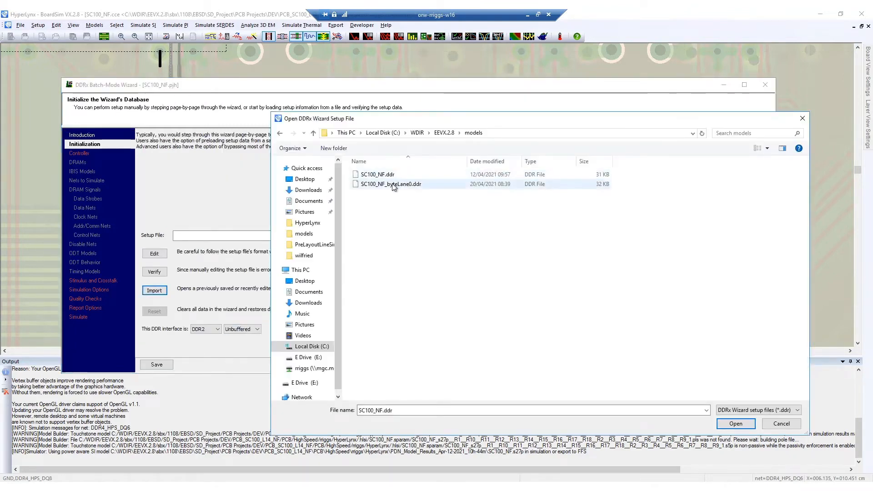
double_click(393, 182)
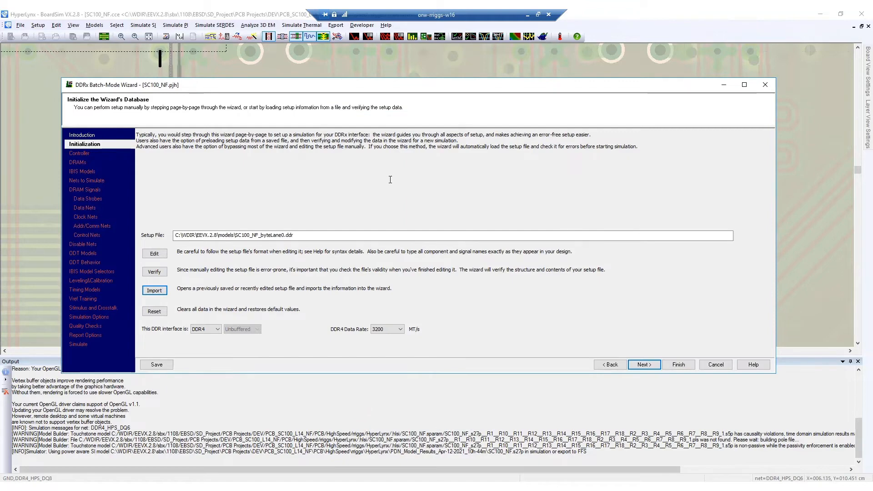
- Review which DDR4_HPS data nets are enabled for simulation in the wizard's Disable Nets list
left_click(645, 364)
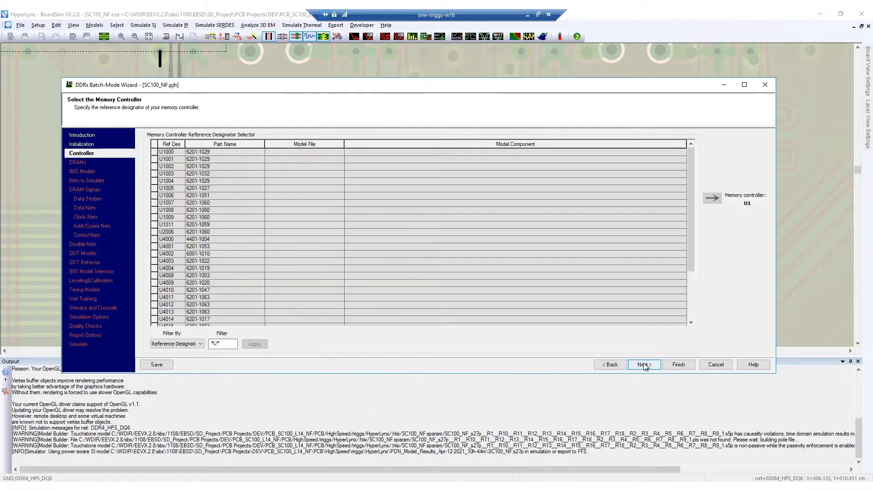
left_click(85, 244)
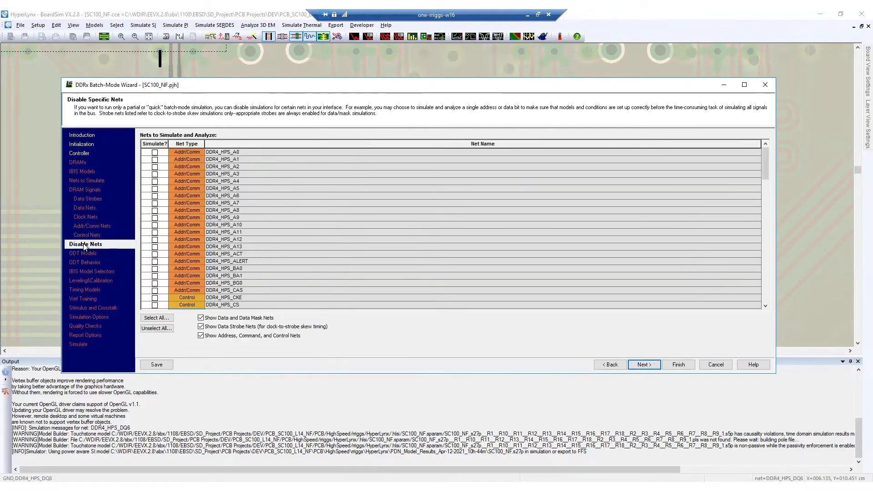
scroll(203, 229, "down", 5)
scroll(203, 202, "down", 6)
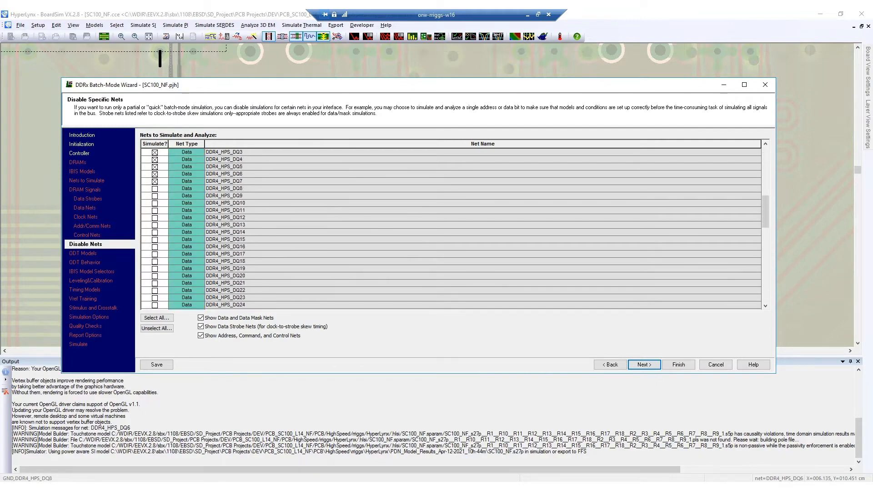
- Accept the imported ODT models, ODT behavior, IBIS model selectors and leveling and calibration settings, advancing to the timing models
left_click(636, 365)
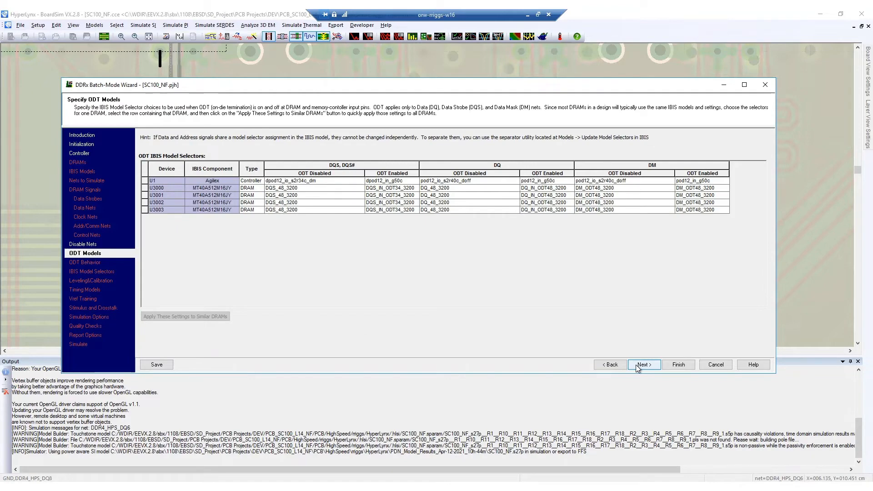
left_click(636, 365)
left_click(641, 365)
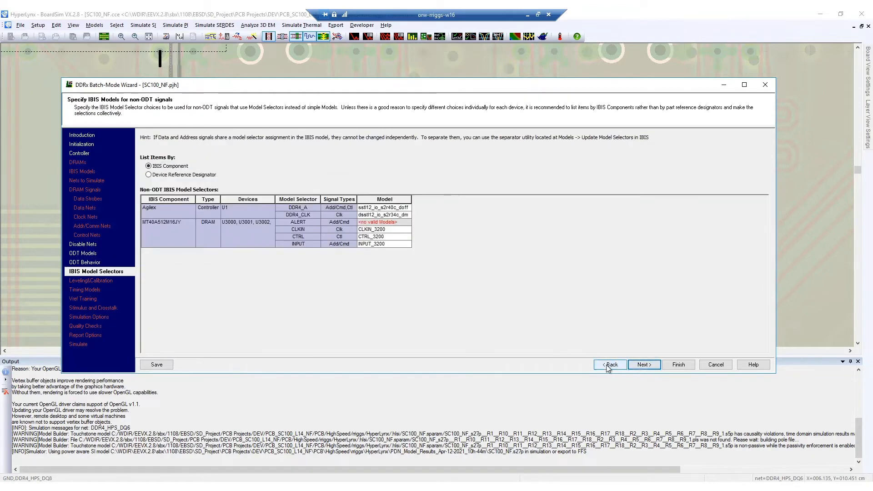
key("Return")
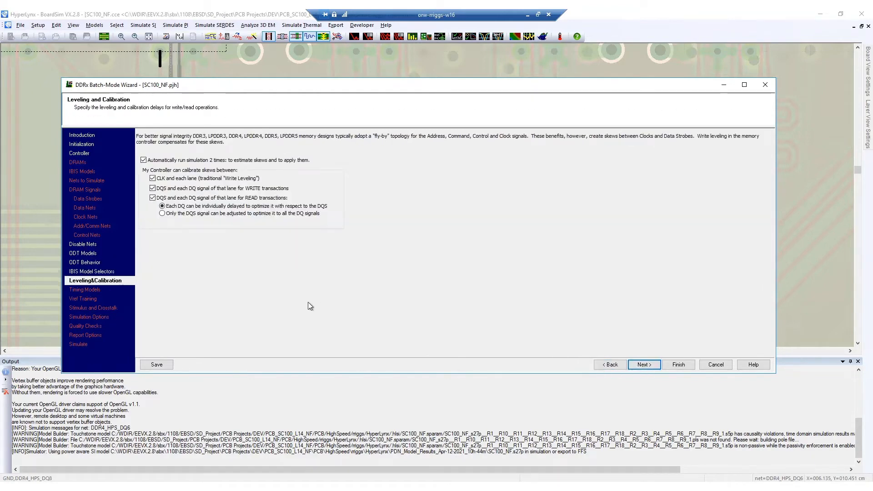
left_click(642, 365)
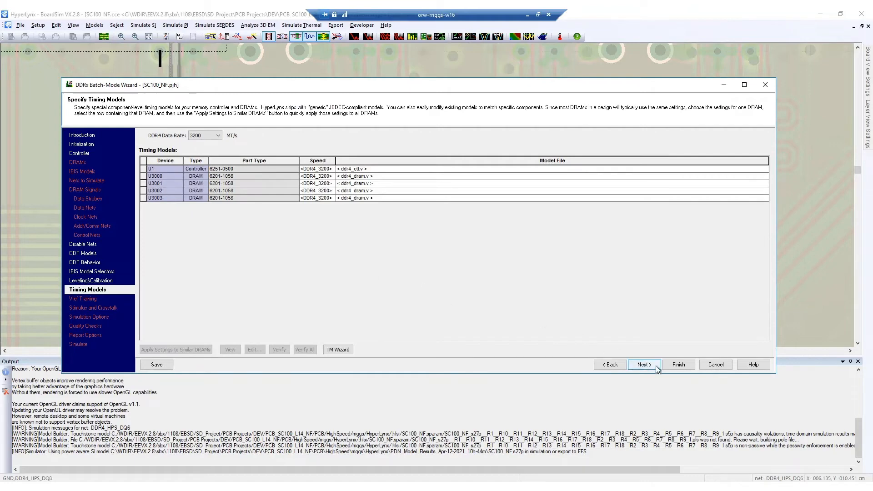
- Accept the timing, Vref training, stimulus, simulation, quality check and report settings, advancing to the final Simulate page
left_click(657, 367)
left_click(655, 366)
left_click(656, 367)
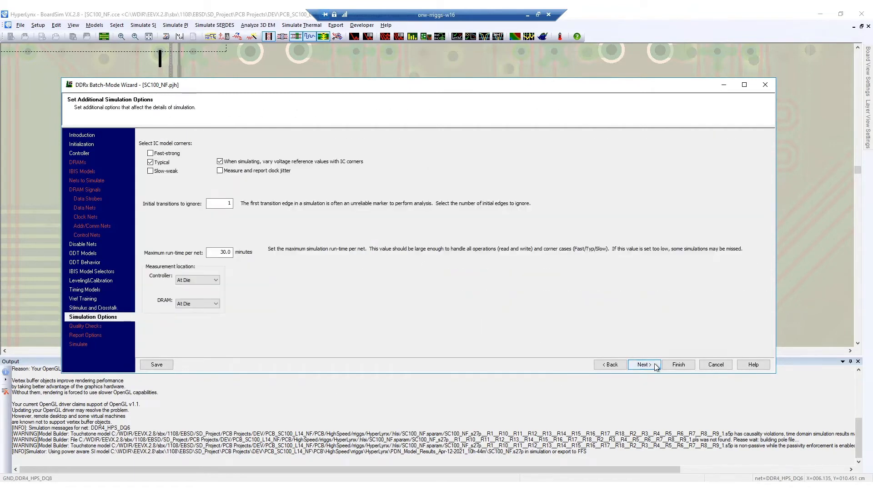
left_click(657, 367)
left_click(656, 367)
left_click(657, 366)
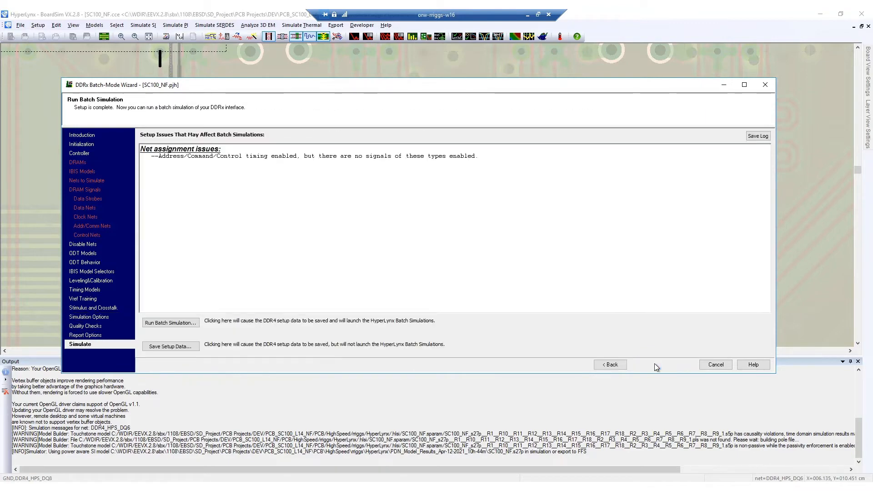
- Run the DDR4 batch simulation, saving the wizard setup as SC100_NF_byteLane0_final.ddr
left_click(170, 323)
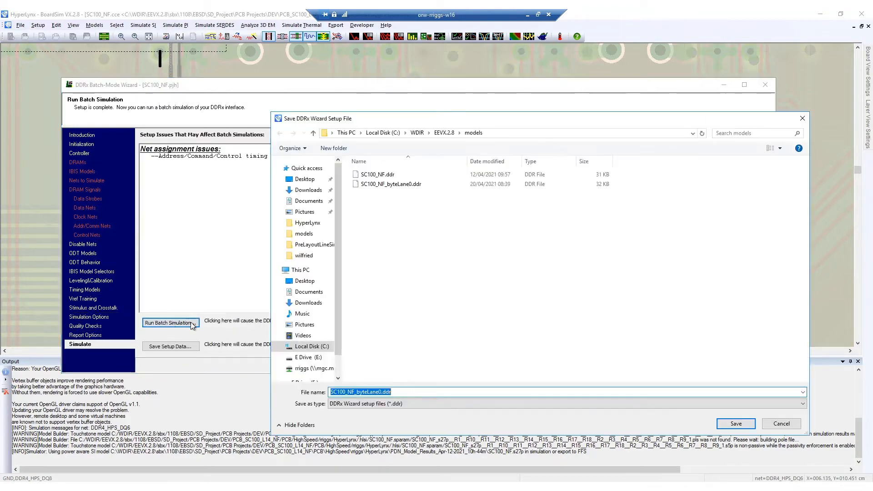
left_click(382, 392)
type("_f")
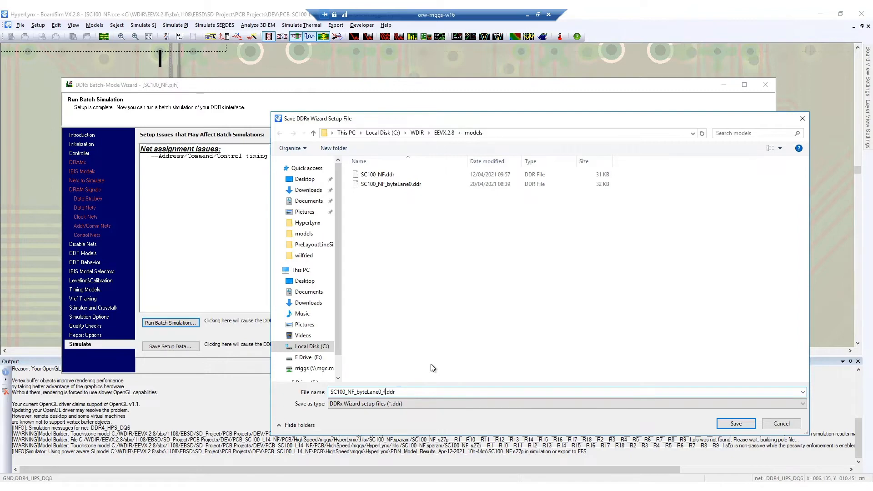
type("inal")
left_click(735, 423)
left_click(413, 328)
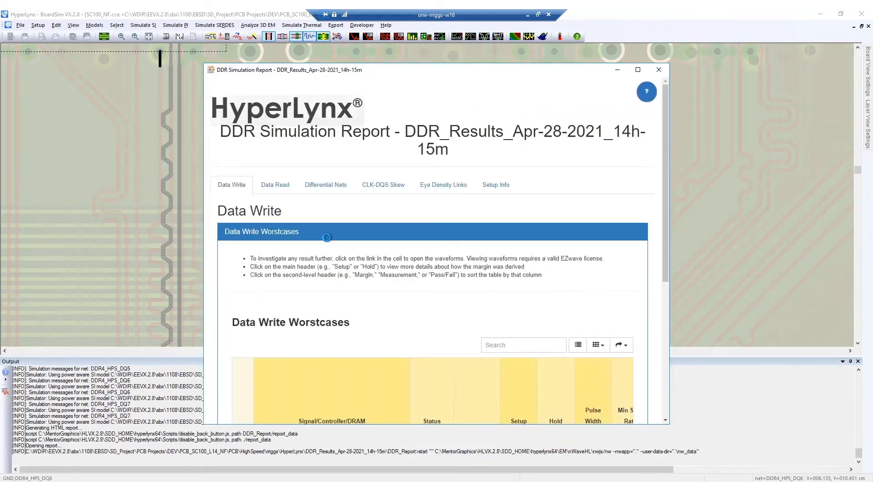
- Maximize the DDR Simulation Report and examine the worst-case Data Write, Data Read and CLK-DQS Skew margins
left_click(638, 69)
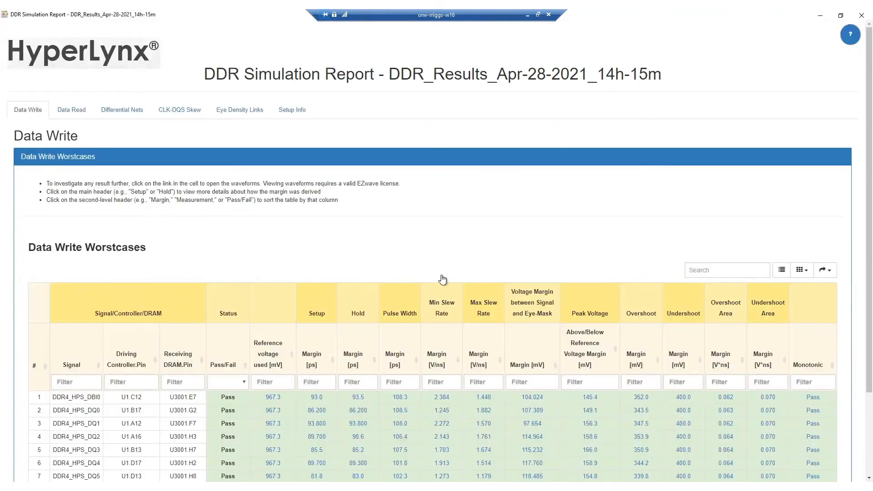
scroll(442, 279, "down", 3)
scroll(389, 327, "up", 1)
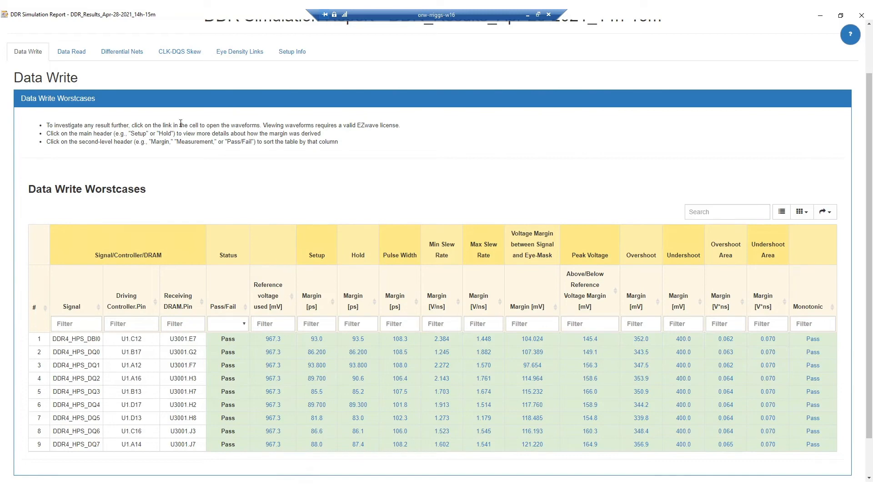
left_click(72, 52)
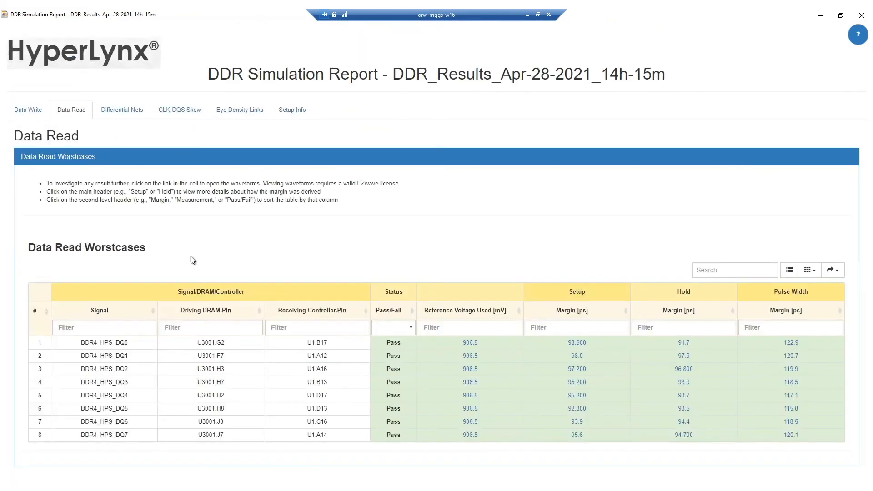
left_click(188, 111)
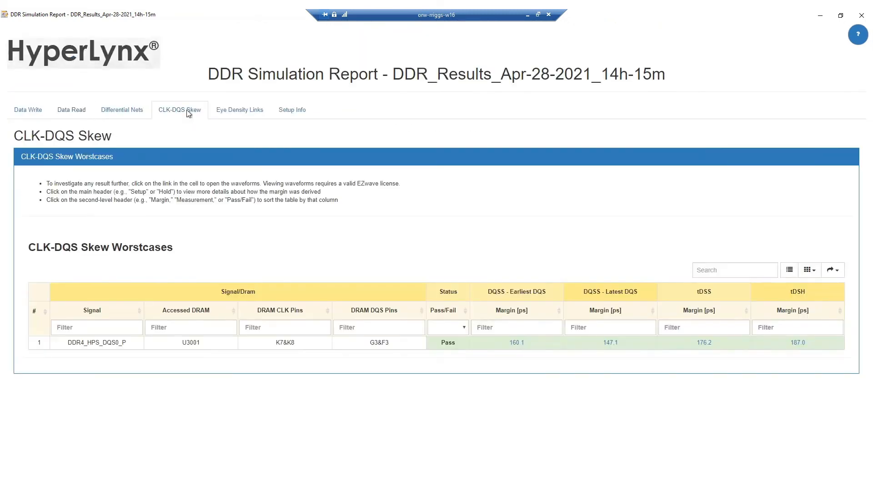
- Load the eye density plots for the typical data case from the report and enlarge the eye plot view
left_click(249, 113)
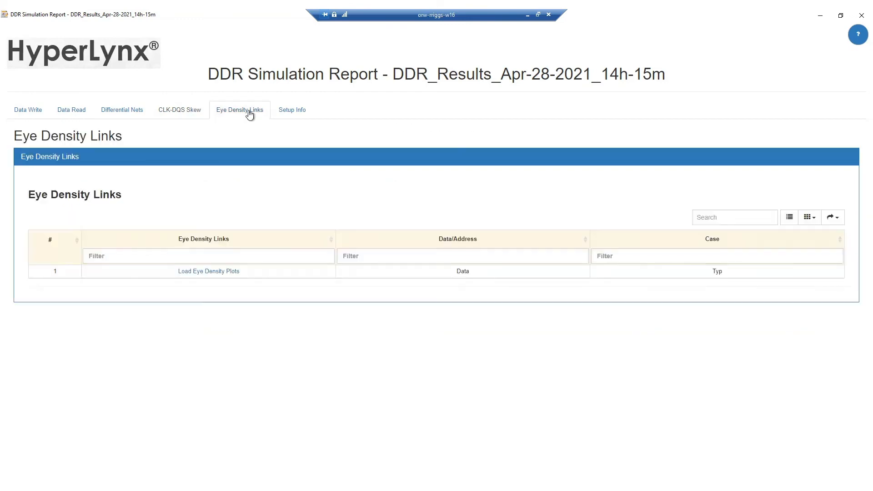
left_click(225, 271)
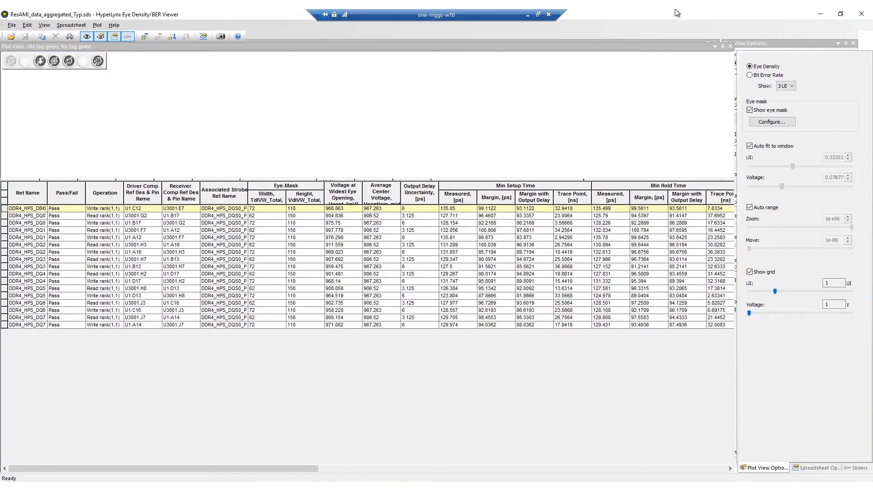
left_click_drag(612, 179, 617, 292)
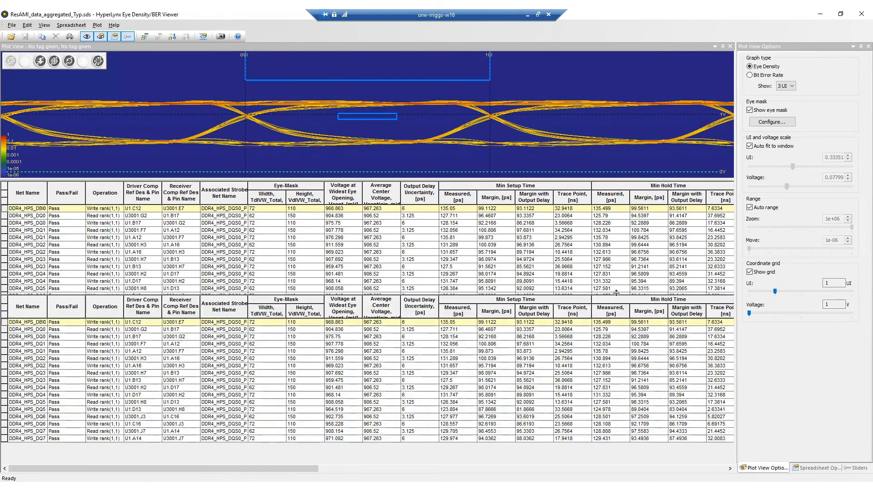